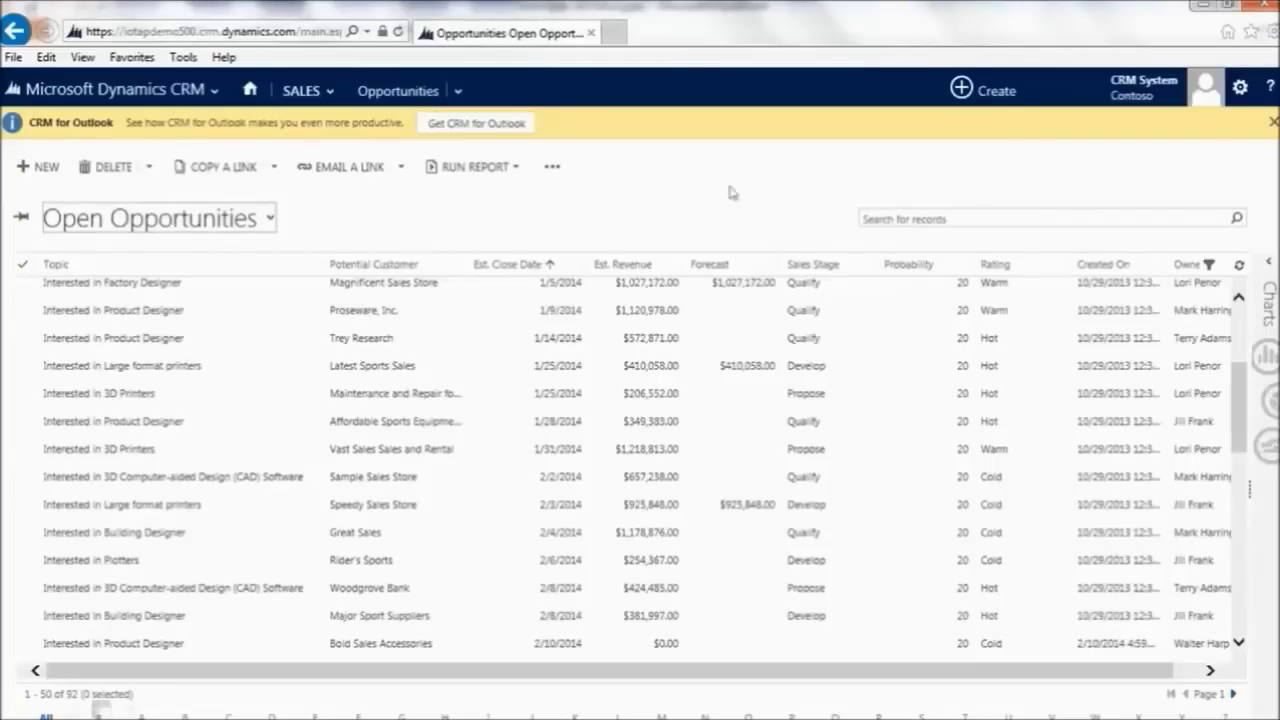
Save the Open Opportunities query from Advanced Find as a new view named "Weekly Pipeline Report" and close Advanced Find
click(552, 168)
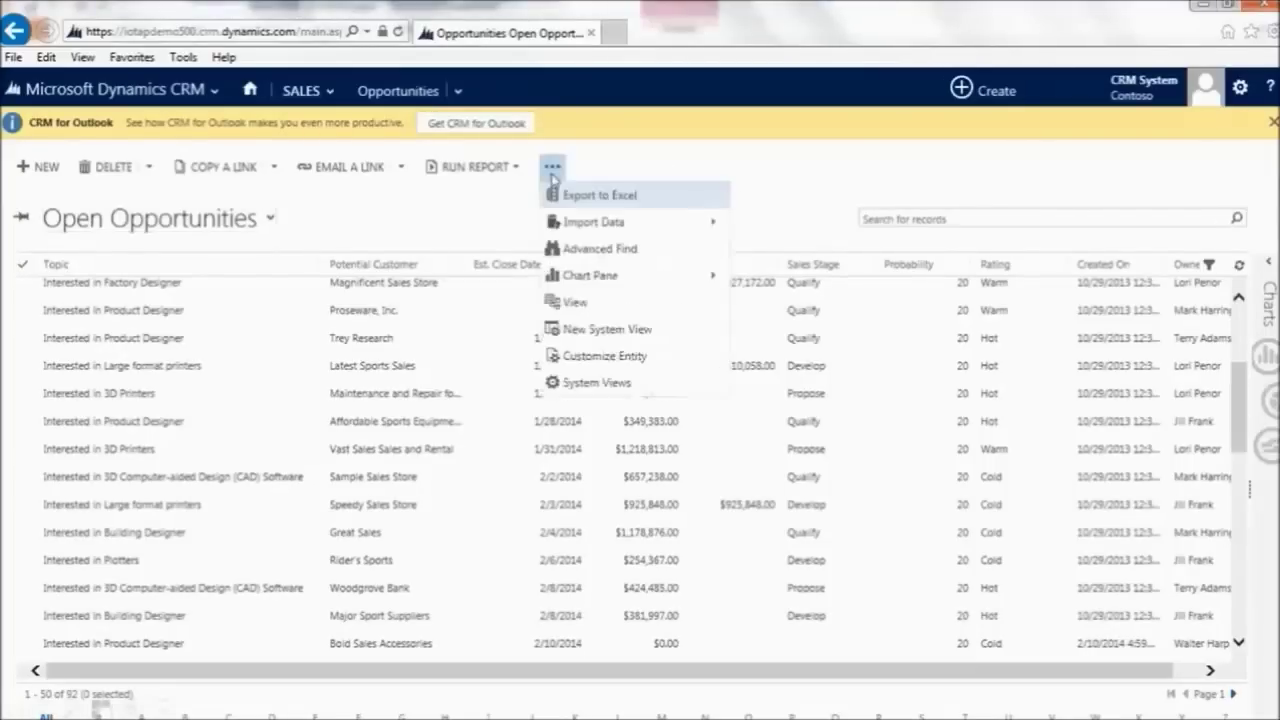
click(578, 250)
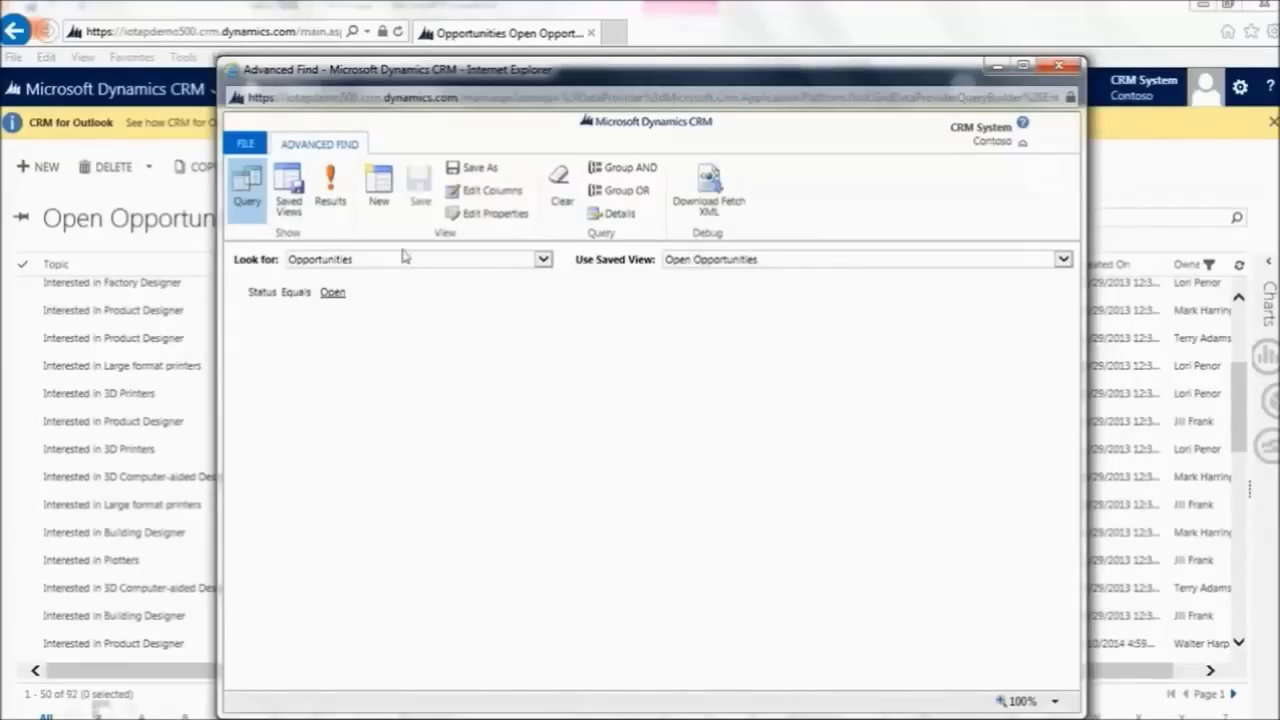
click(467, 171)
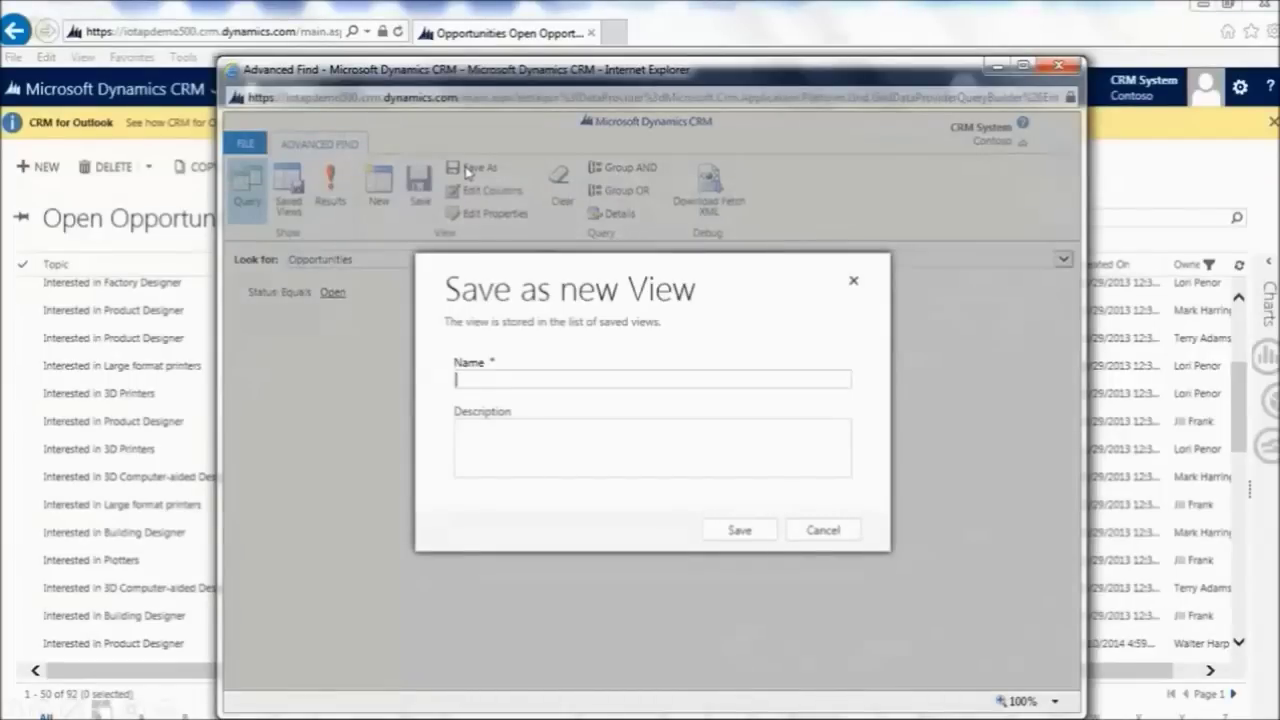
text(Weekly Pipeline Report)
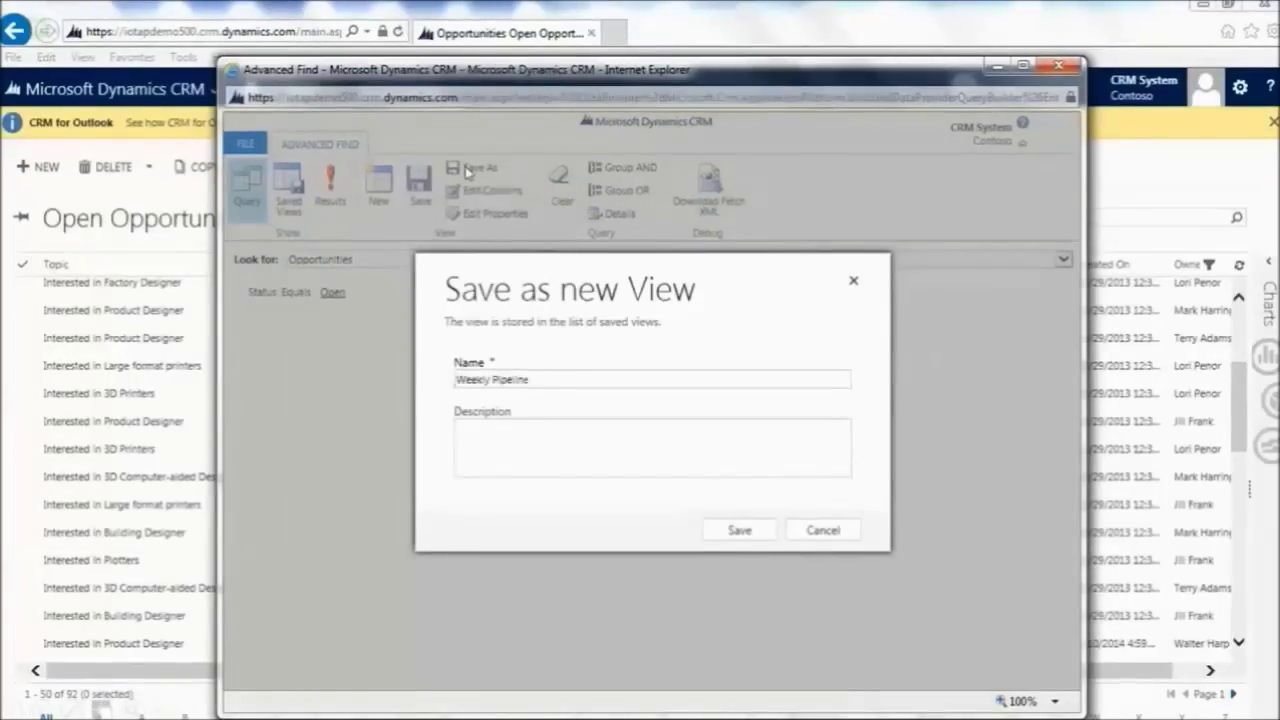
click(748, 533)
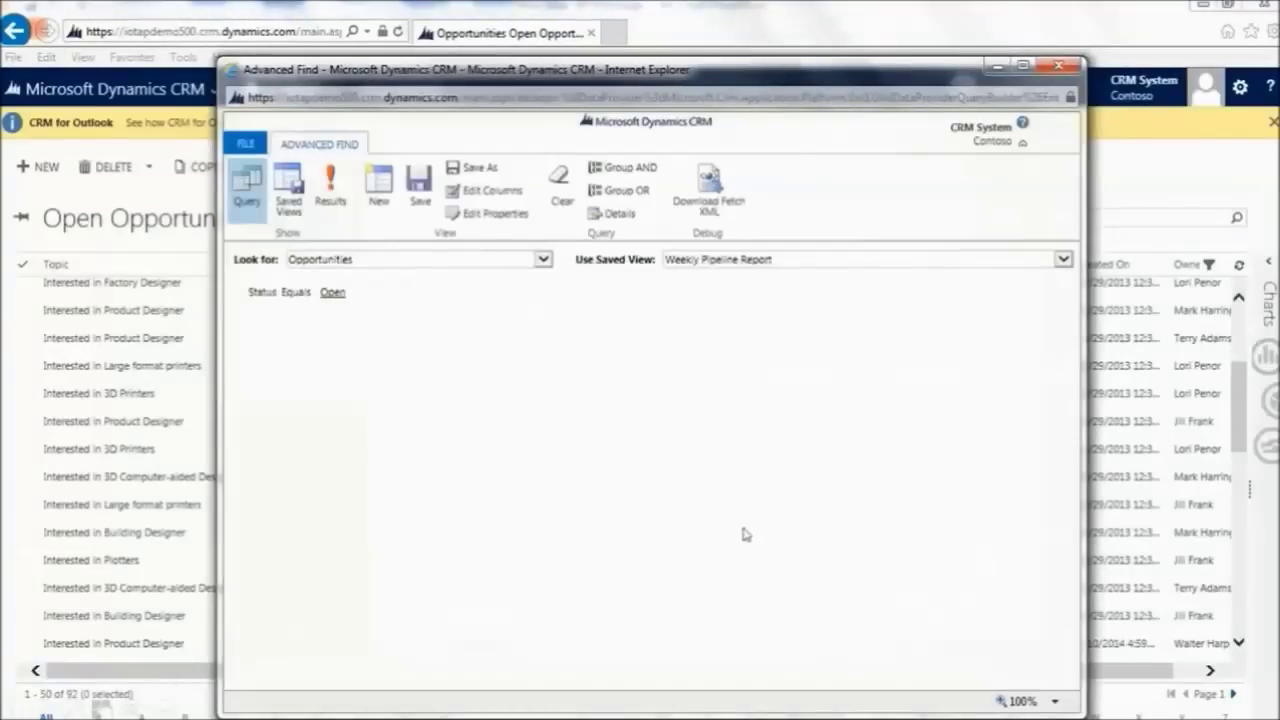
click(1058, 66)
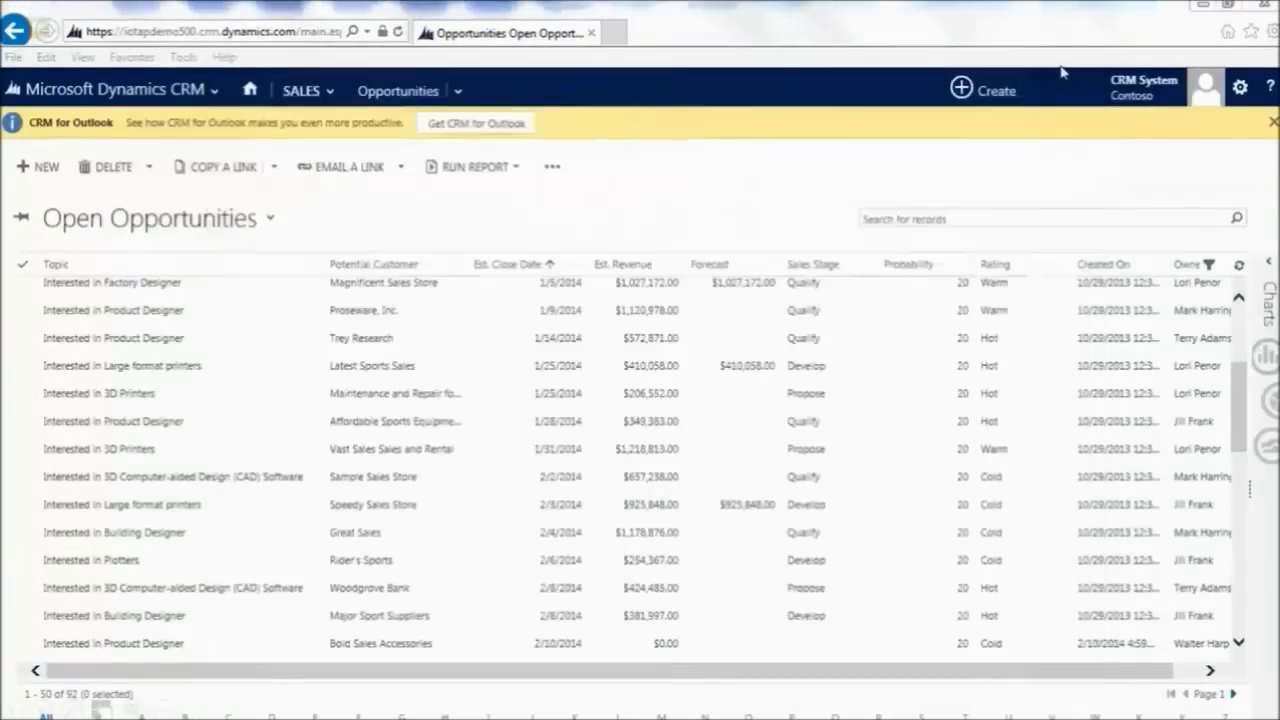
Go to RS Scheduled Records in the Settings area and start a new scheduled record
click(193, 95)
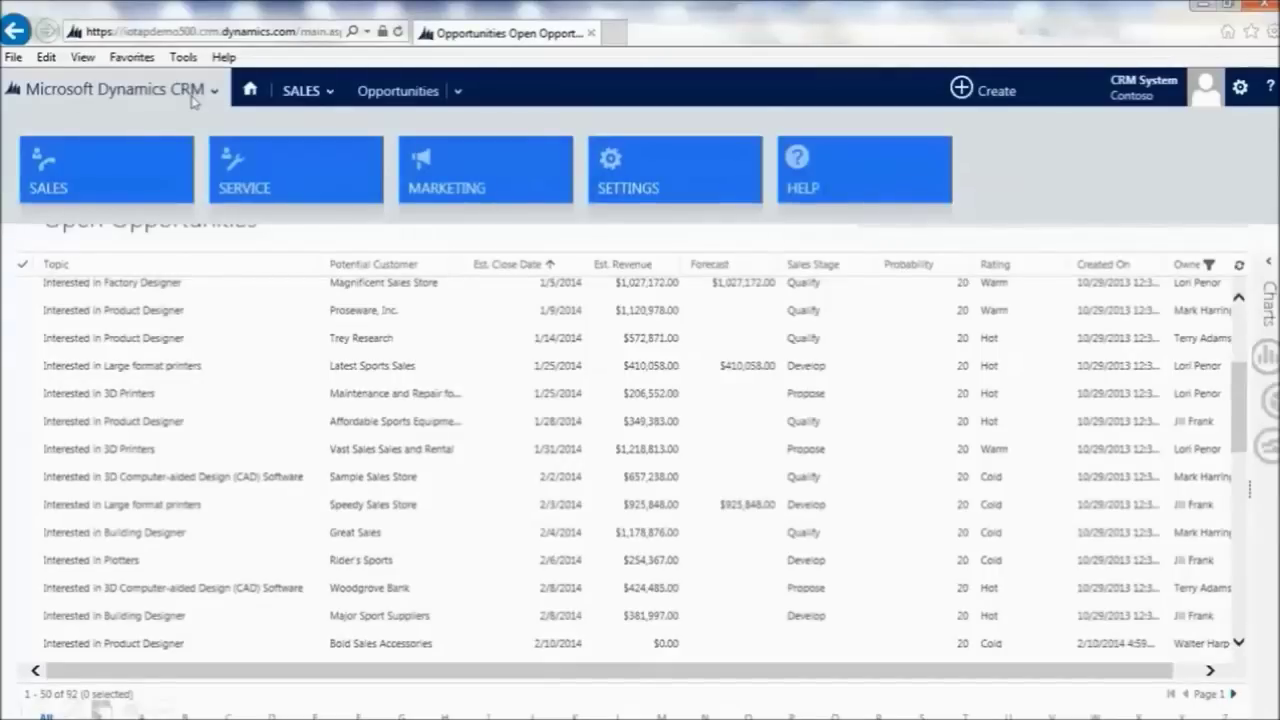
click(605, 168)
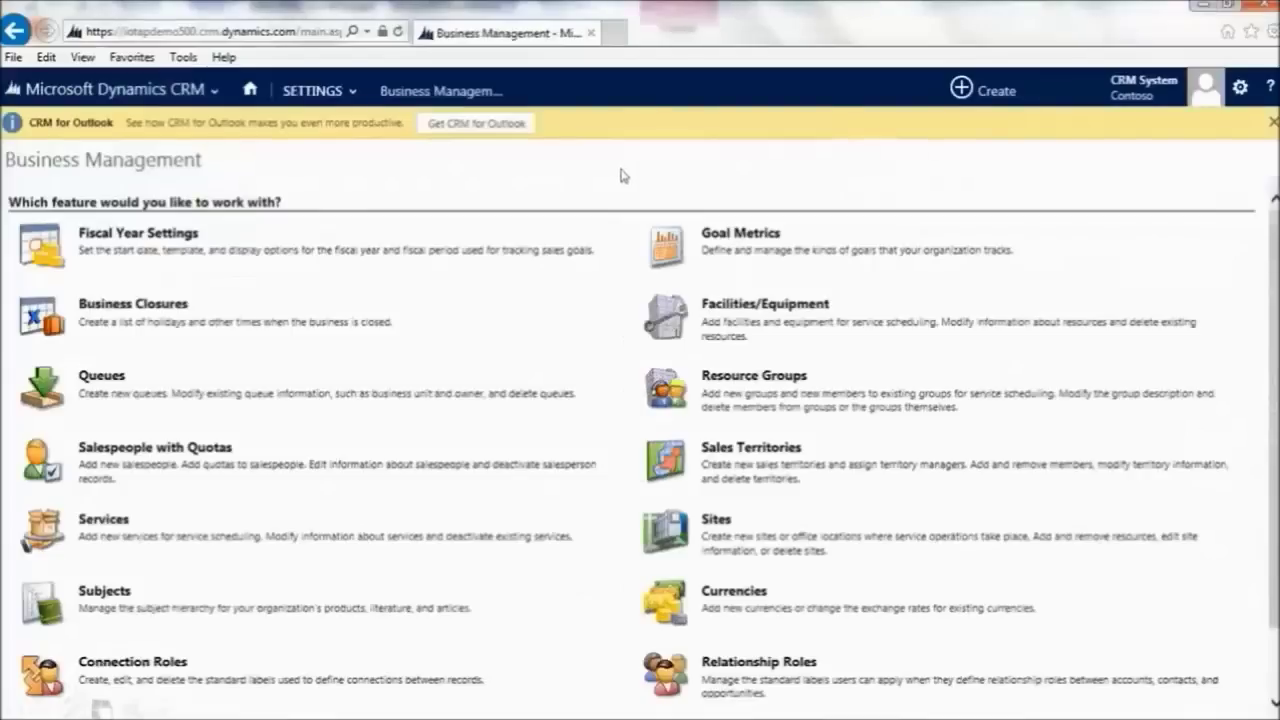
click(338, 92)
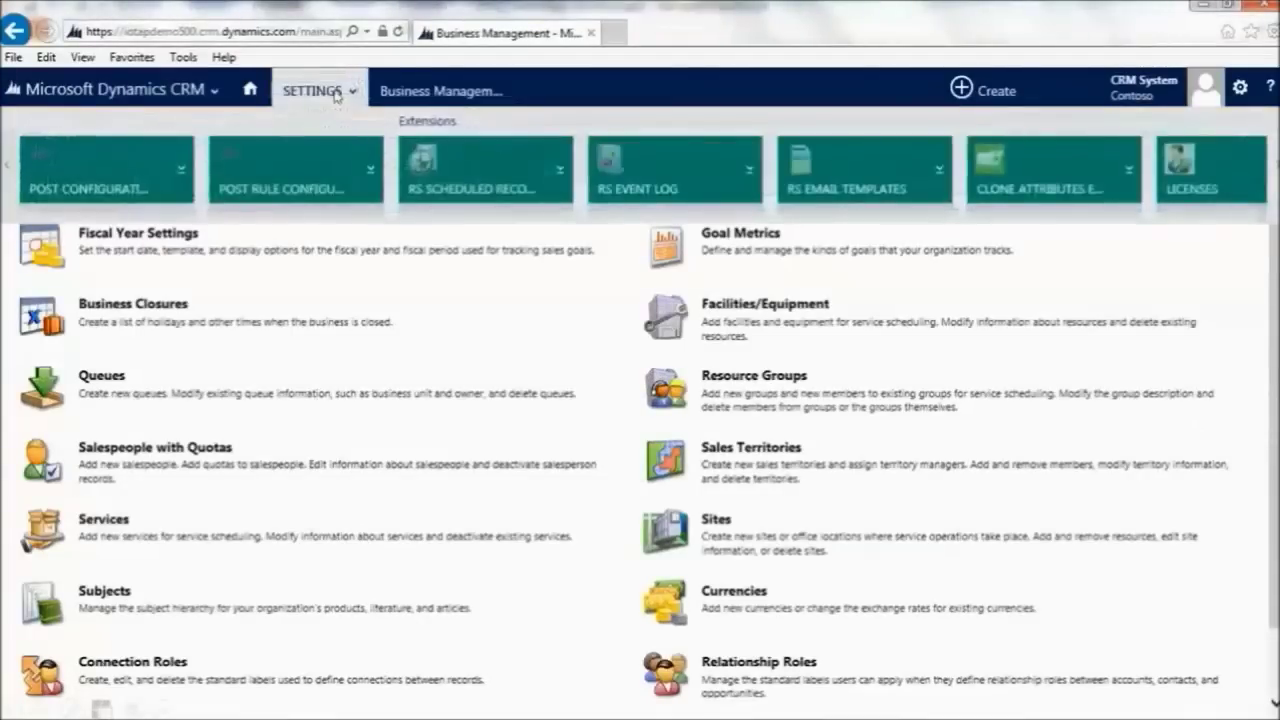
click(490, 192)
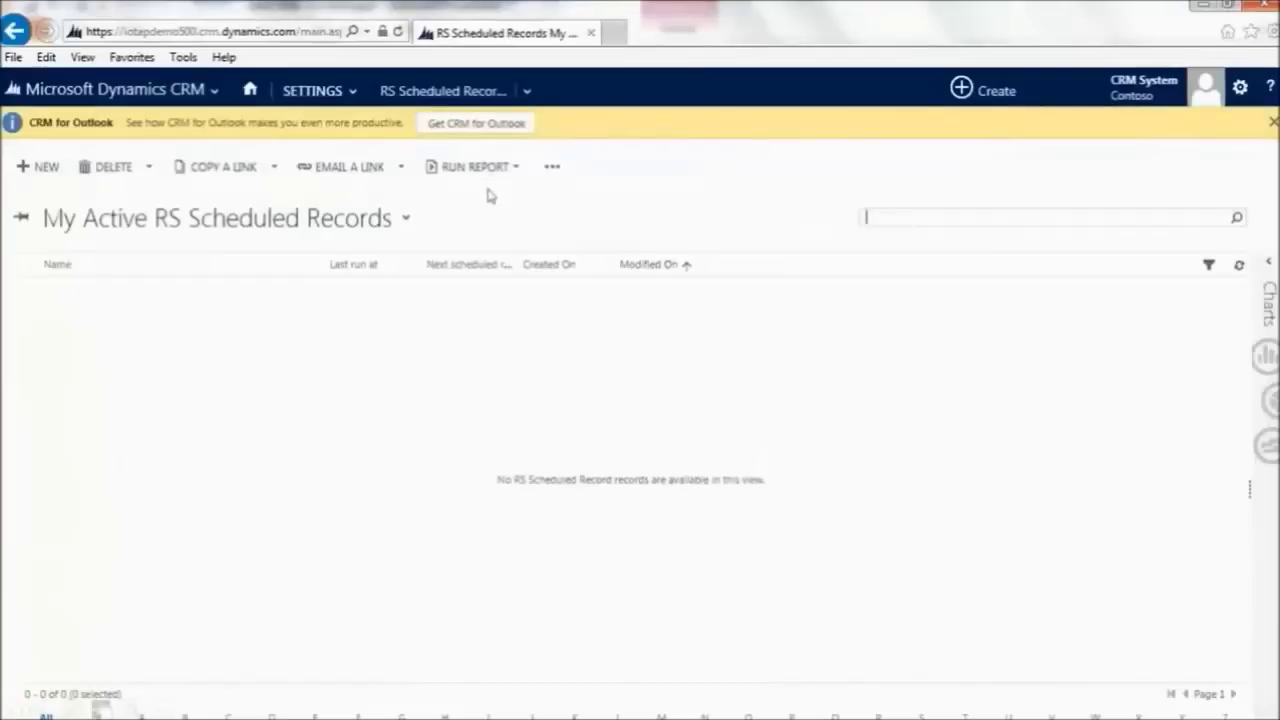
click(33, 170)
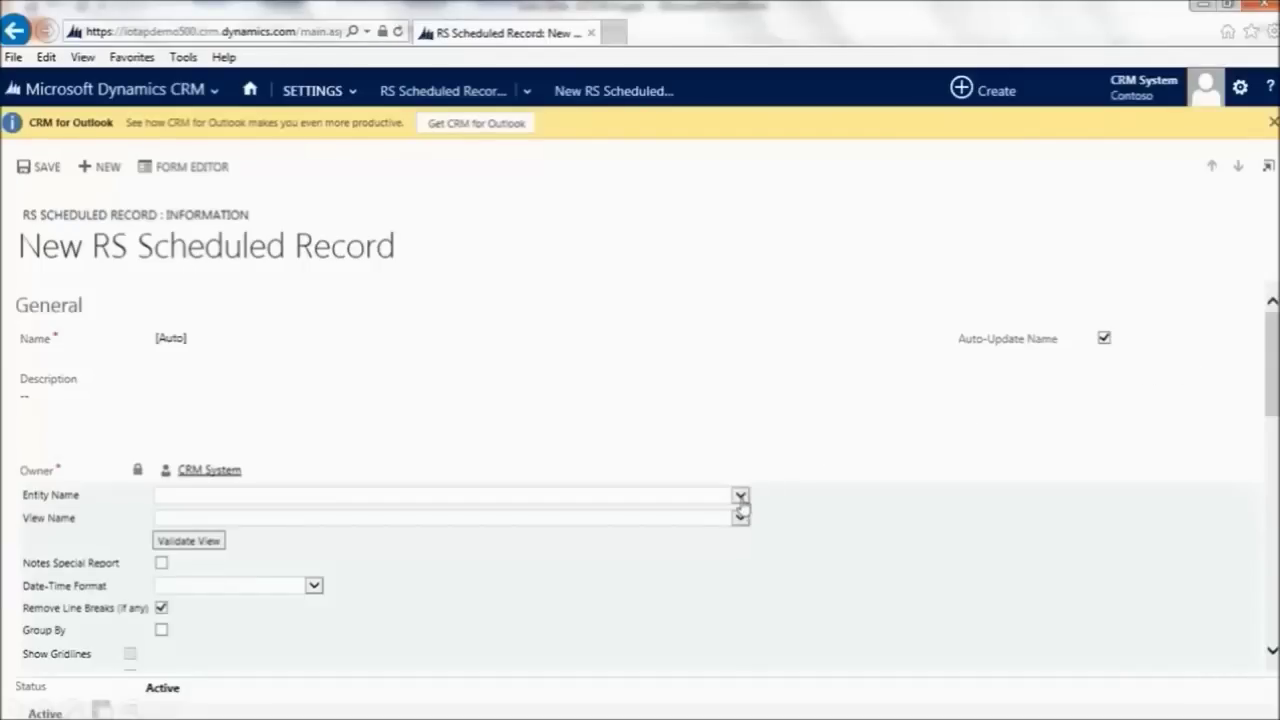
Set the scheduled record's entity to Opportunity and its view to Weekly Pipeline Report
click(740, 496)
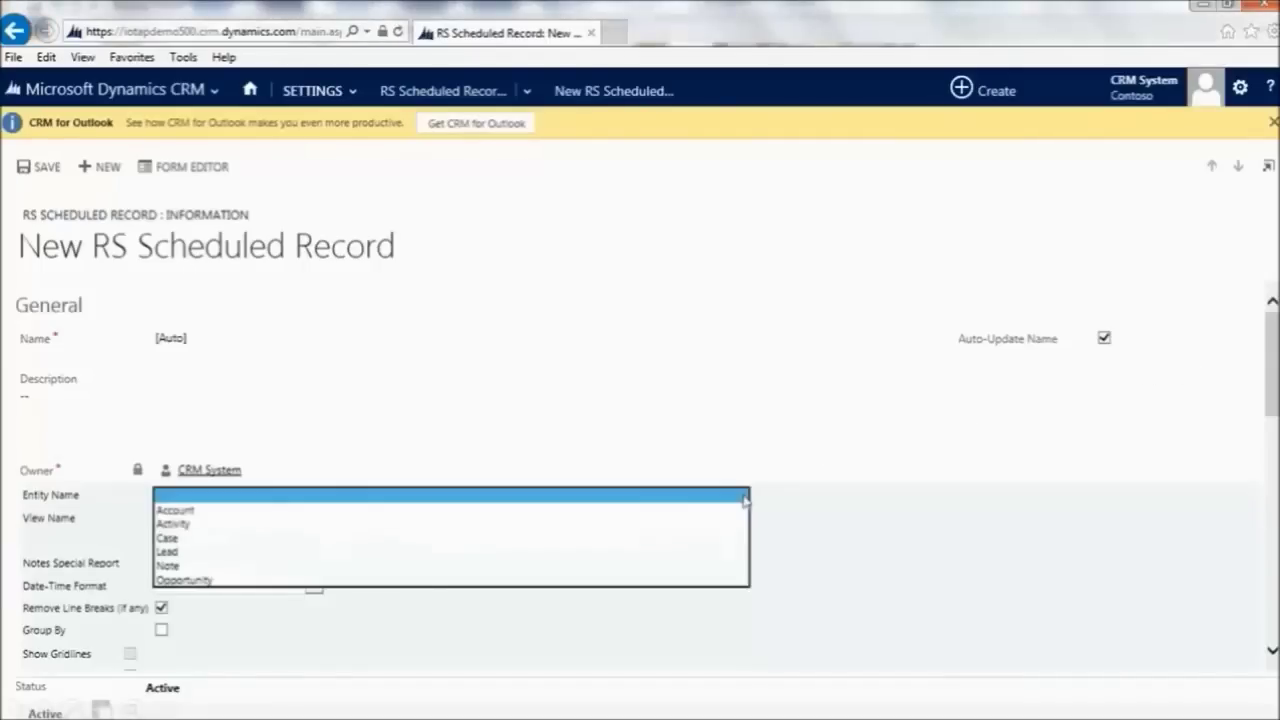
click(175, 580)
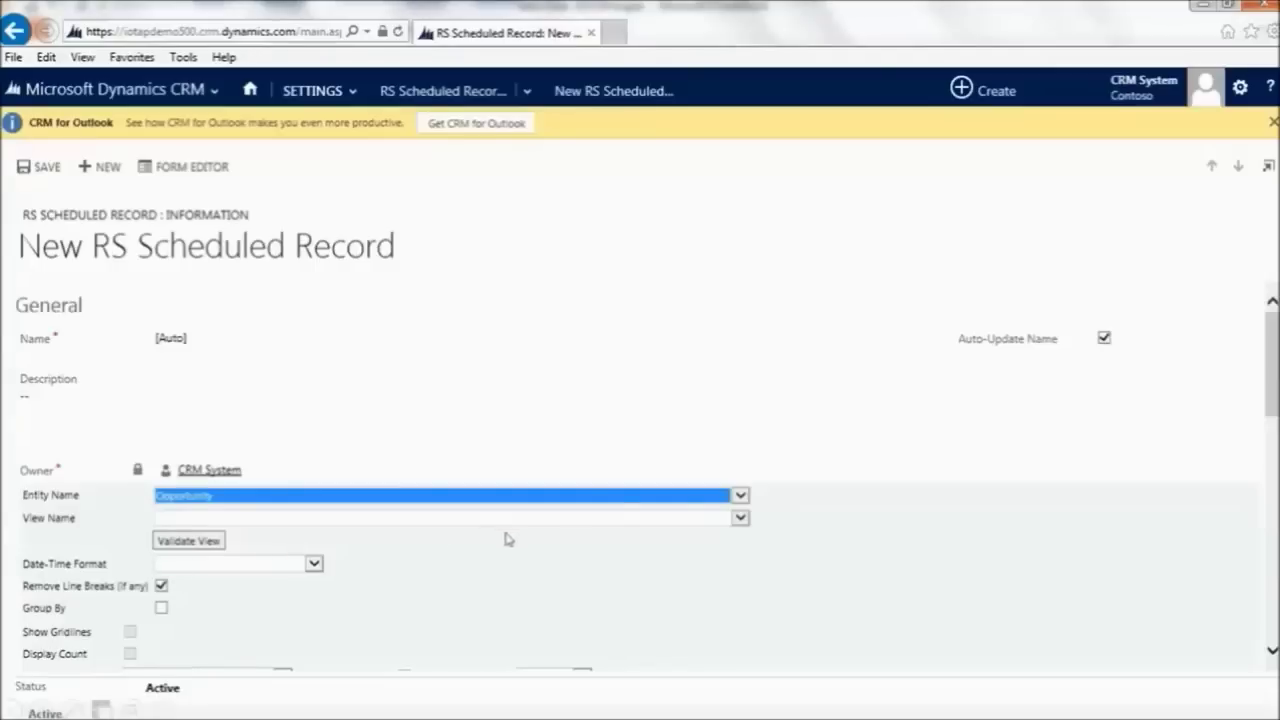
click(740, 520)
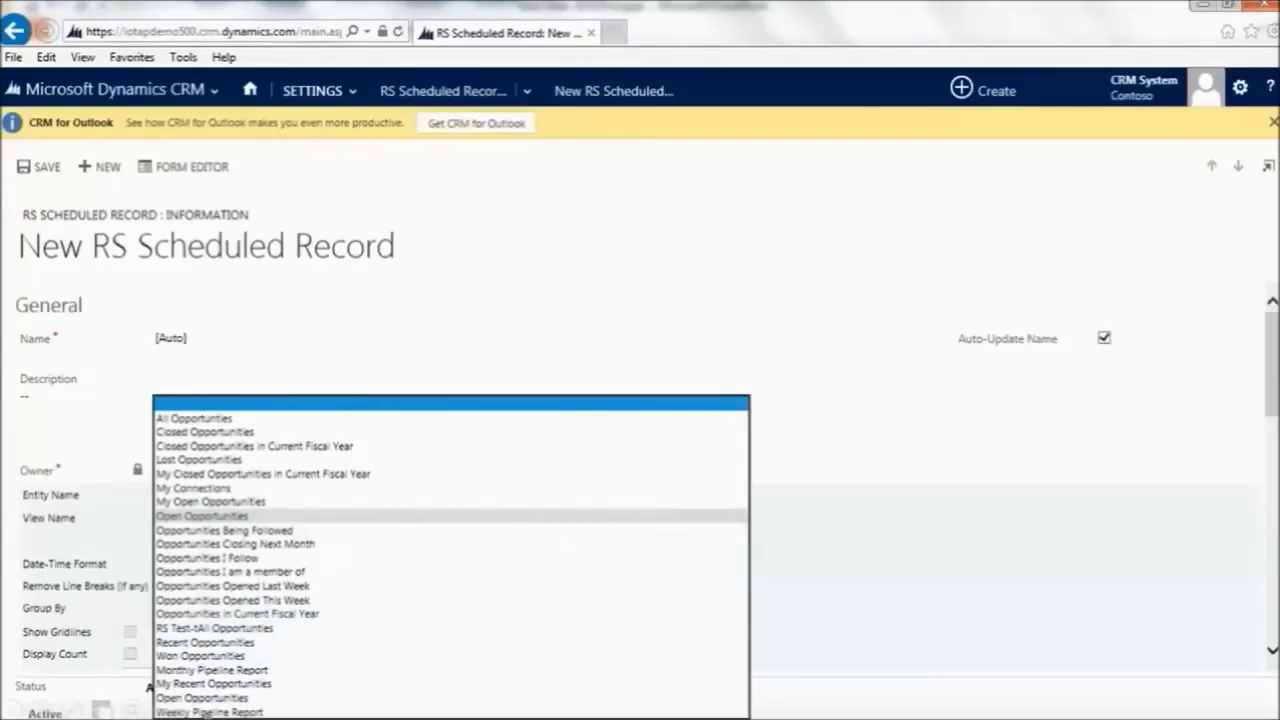
click(207, 712)
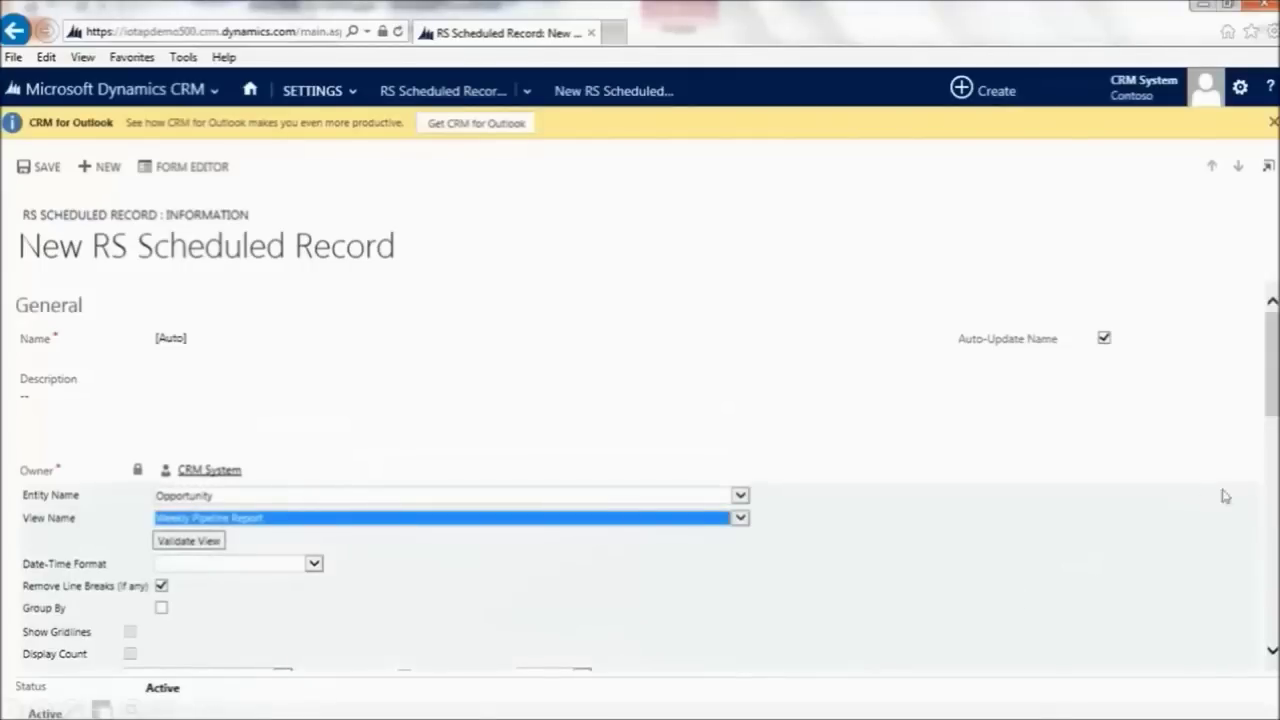
Enable grouping for the report, with Owner as the first group and Est. Revenue as the first summary
scroll(1266, 500, down, 3)
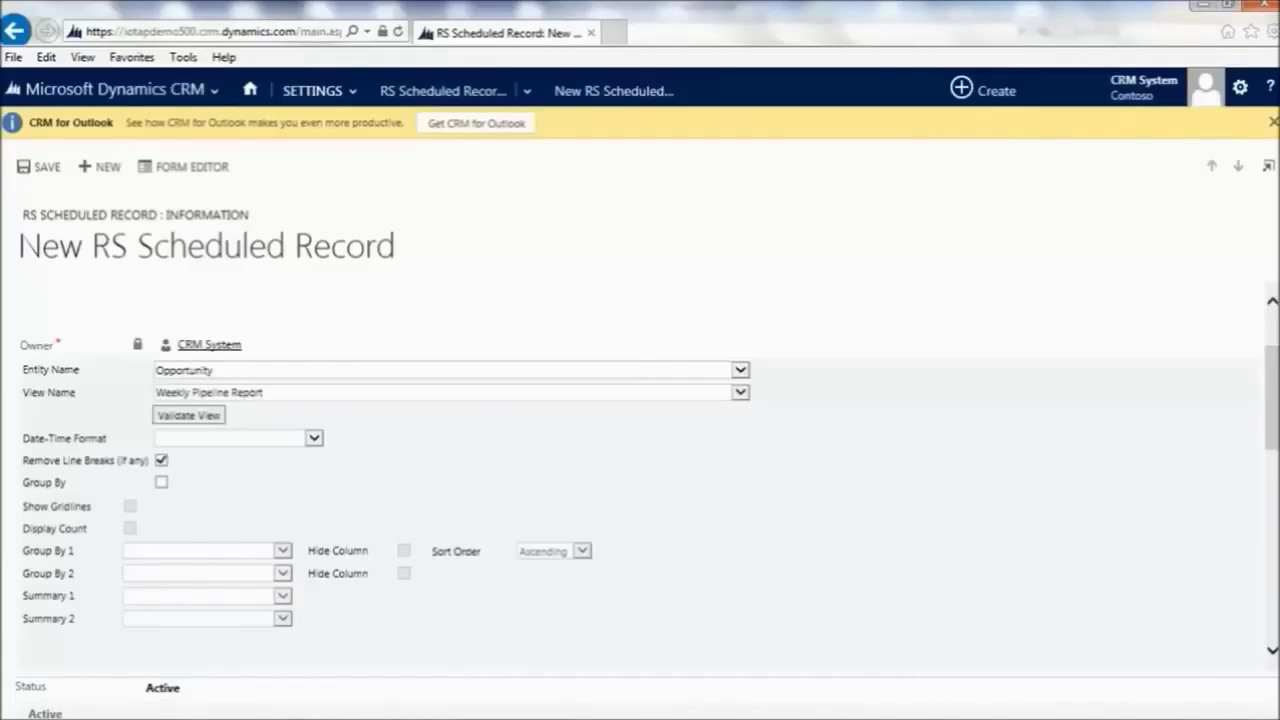
click(161, 483)
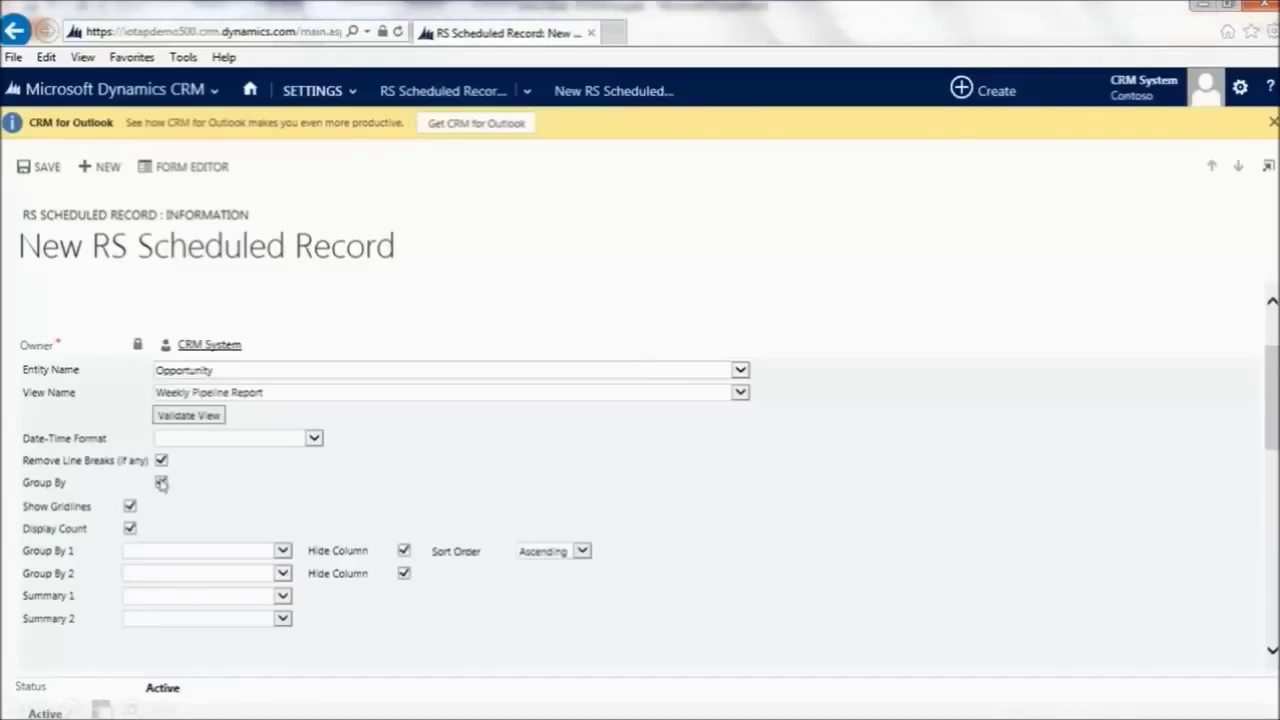
click(284, 553)
click(134, 691)
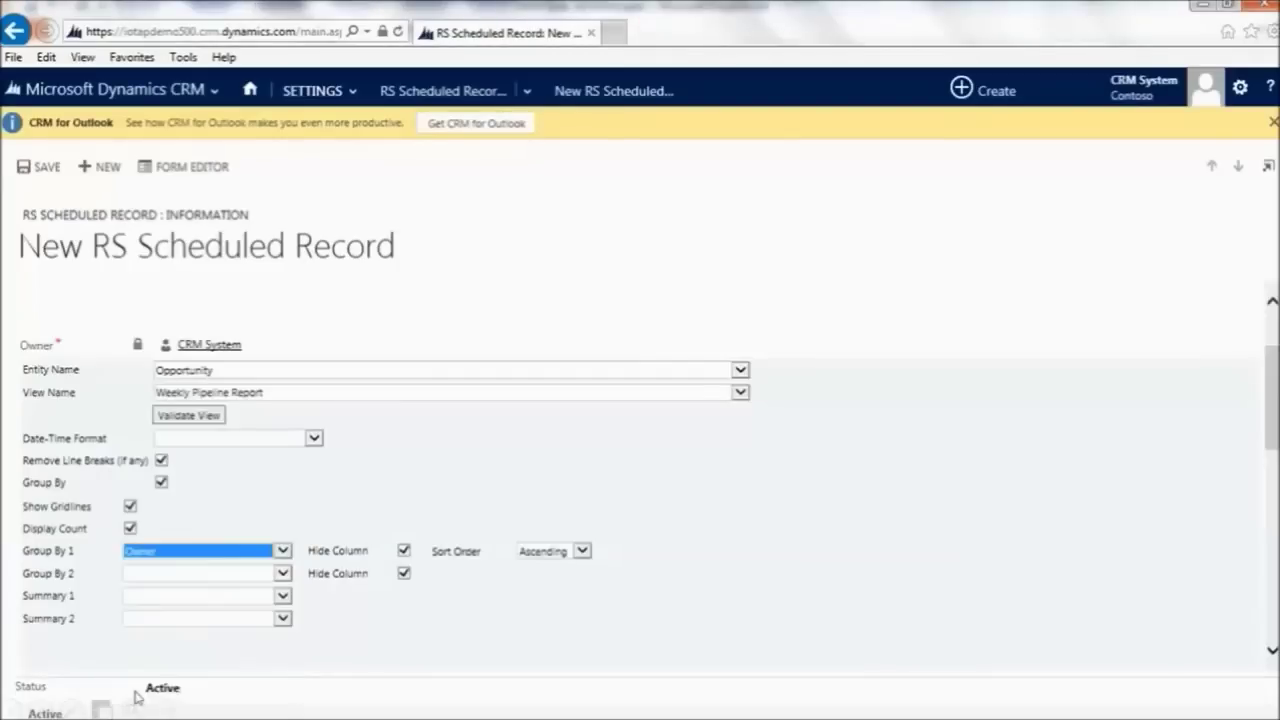
click(281, 597)
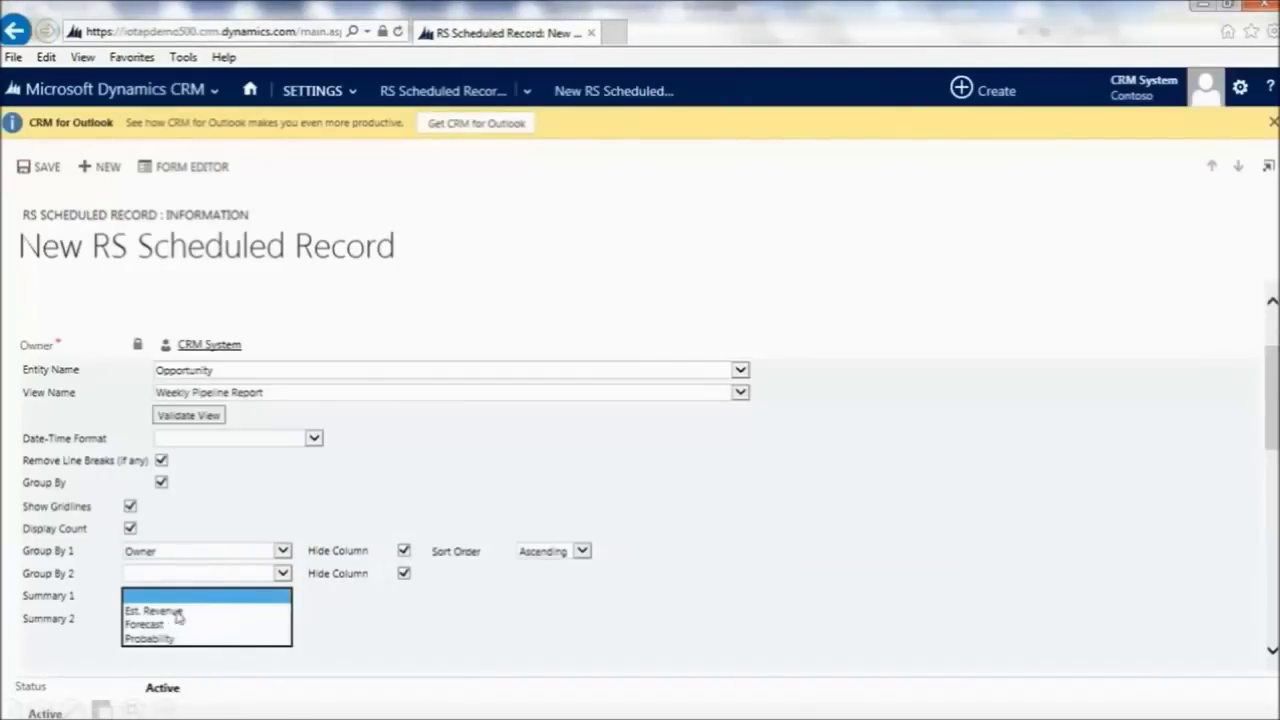
click(179, 613)
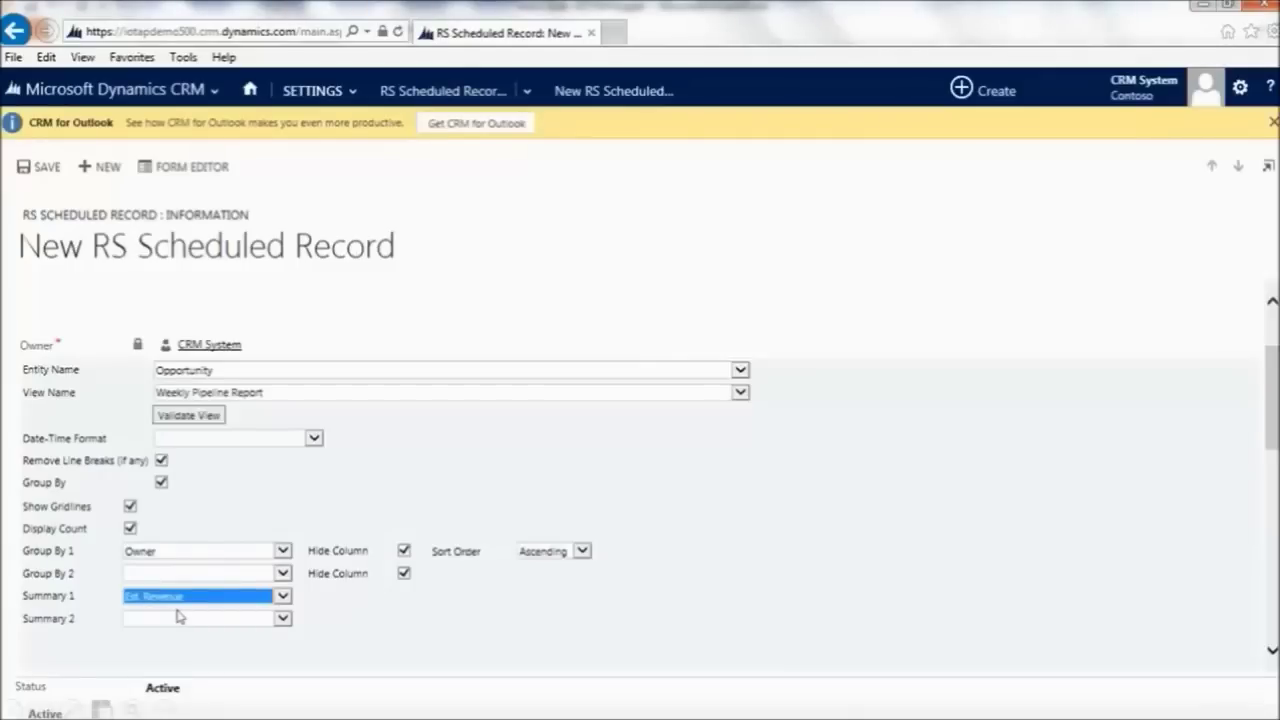
Schedule the report for Thursday at 5:00 PM
click(1268, 481)
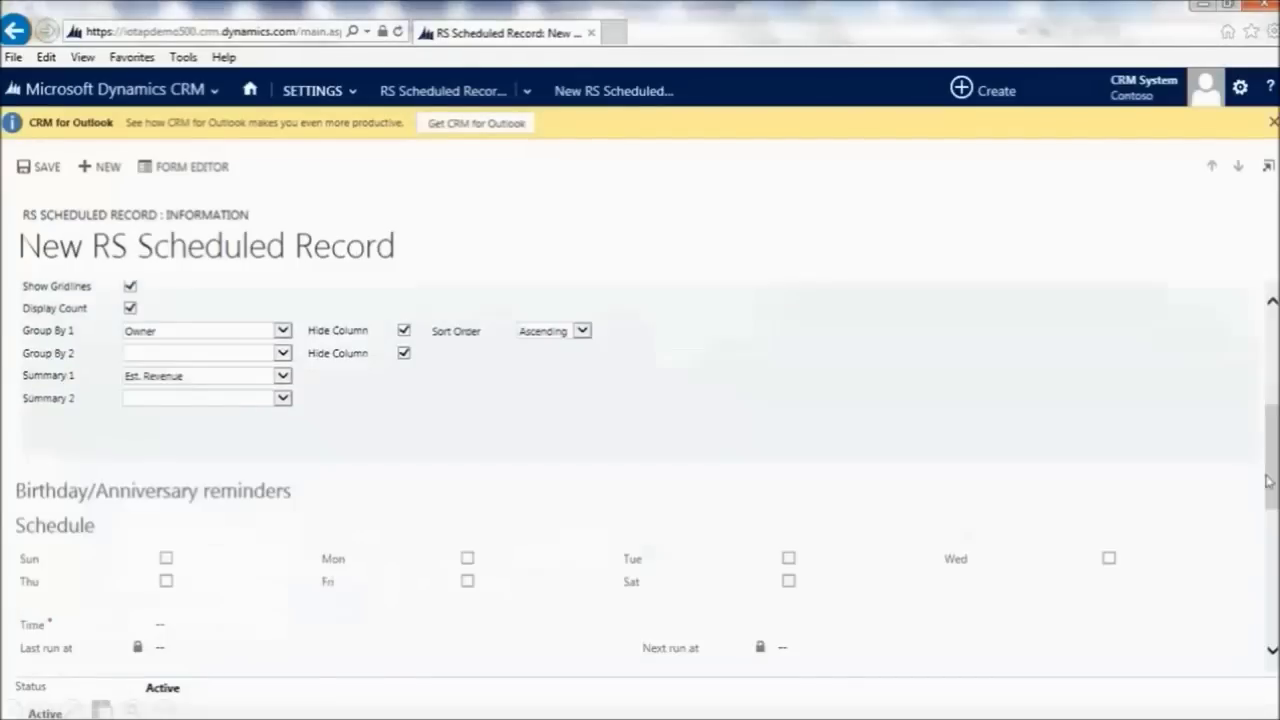
click(165, 586)
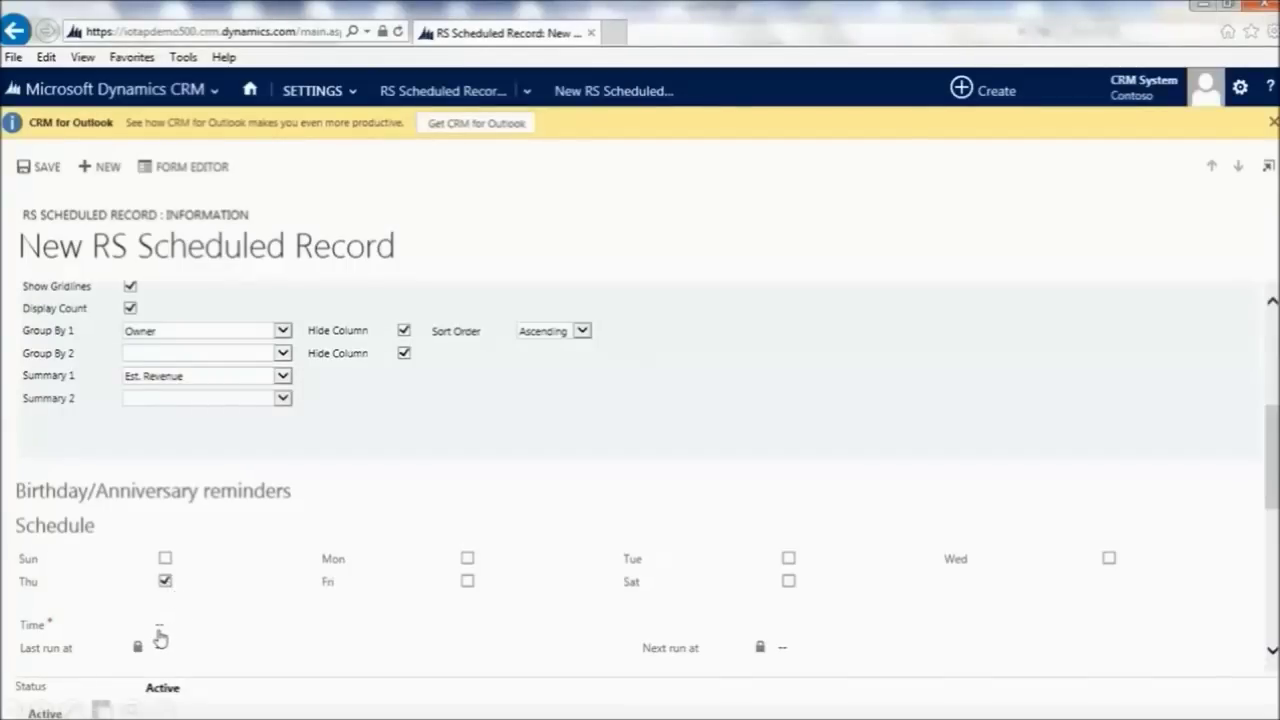
click(160, 630)
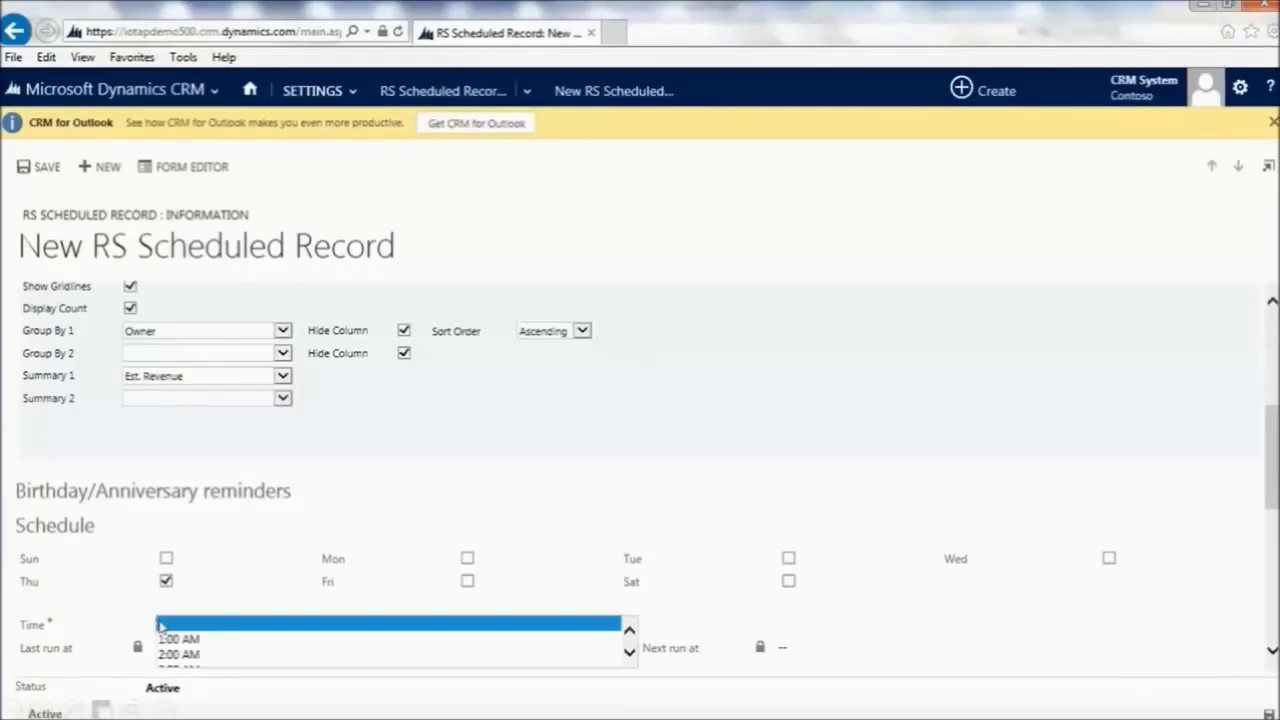
scroll(629, 651, down, 5)
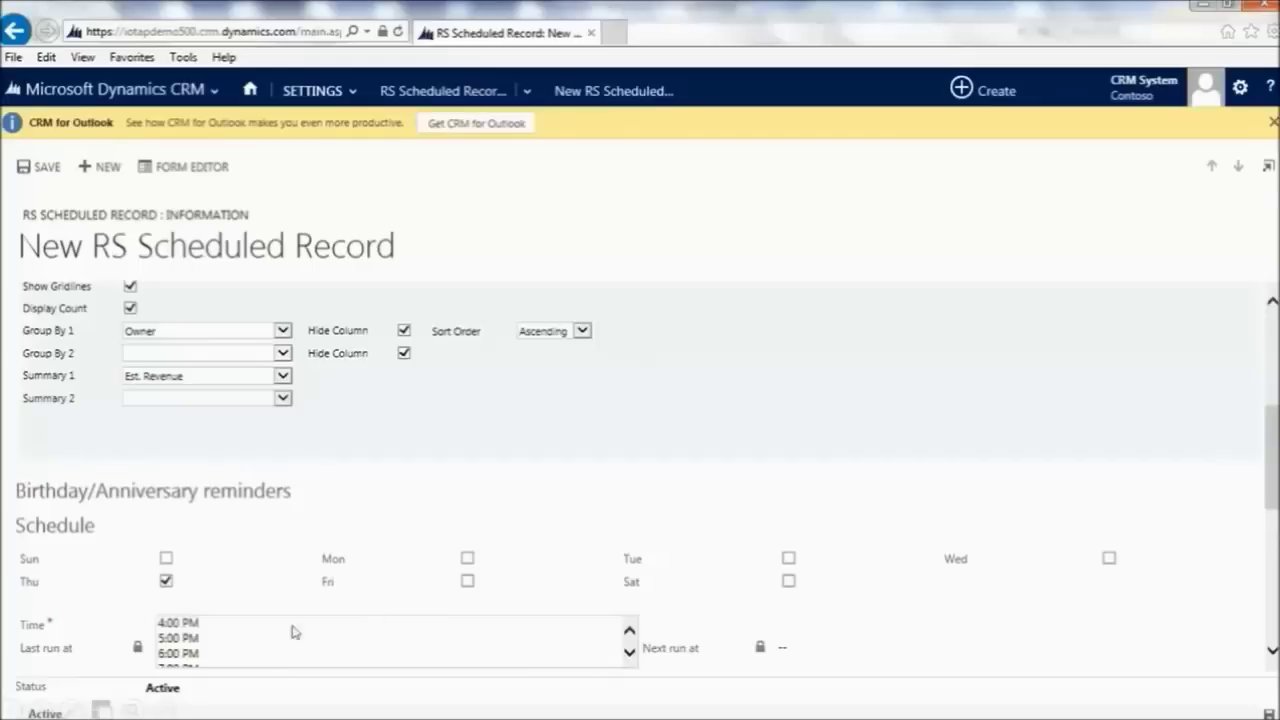
click(180, 638)
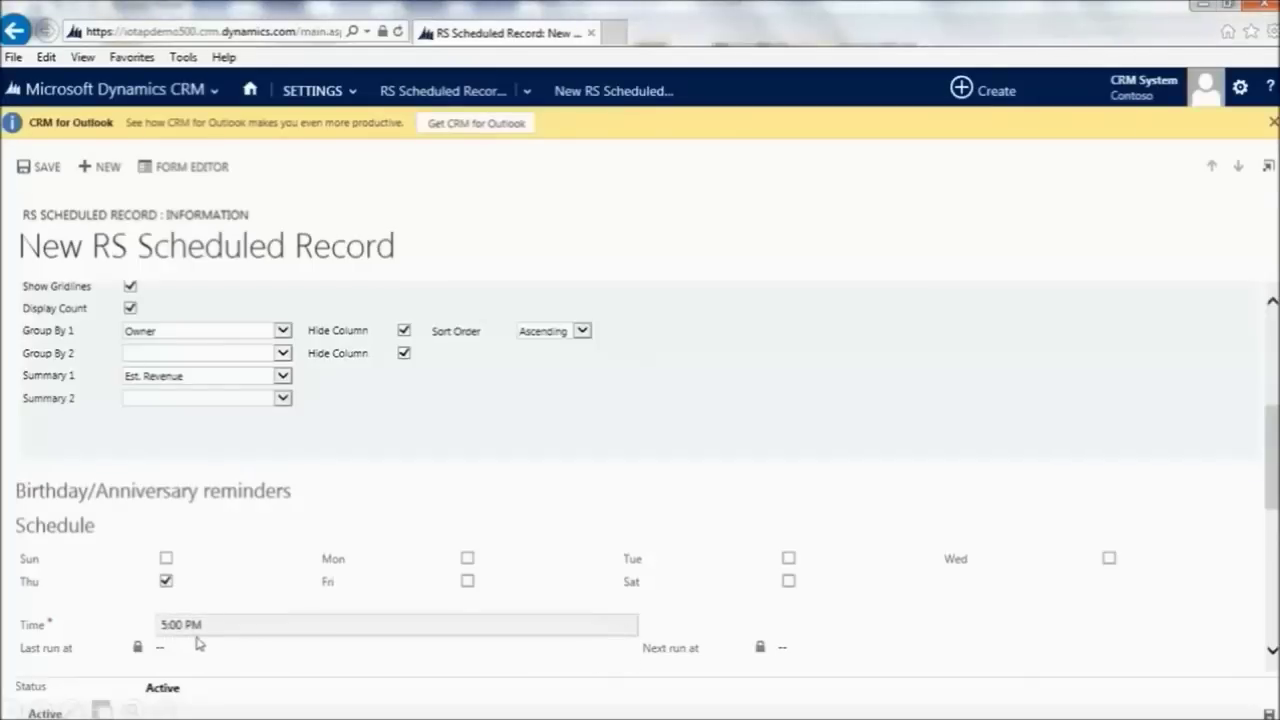
Turn on the conditional "Do not send email" delivery option and save the scheduled record
click(1272, 558)
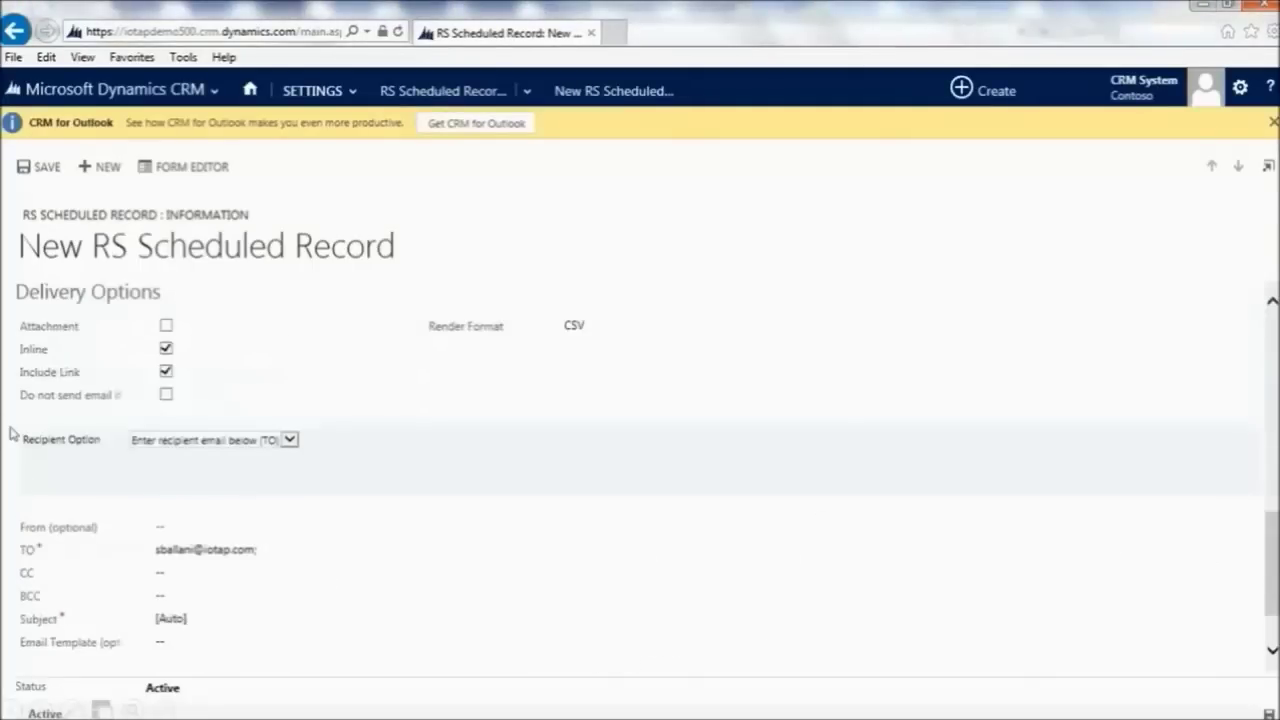
click(166, 396)
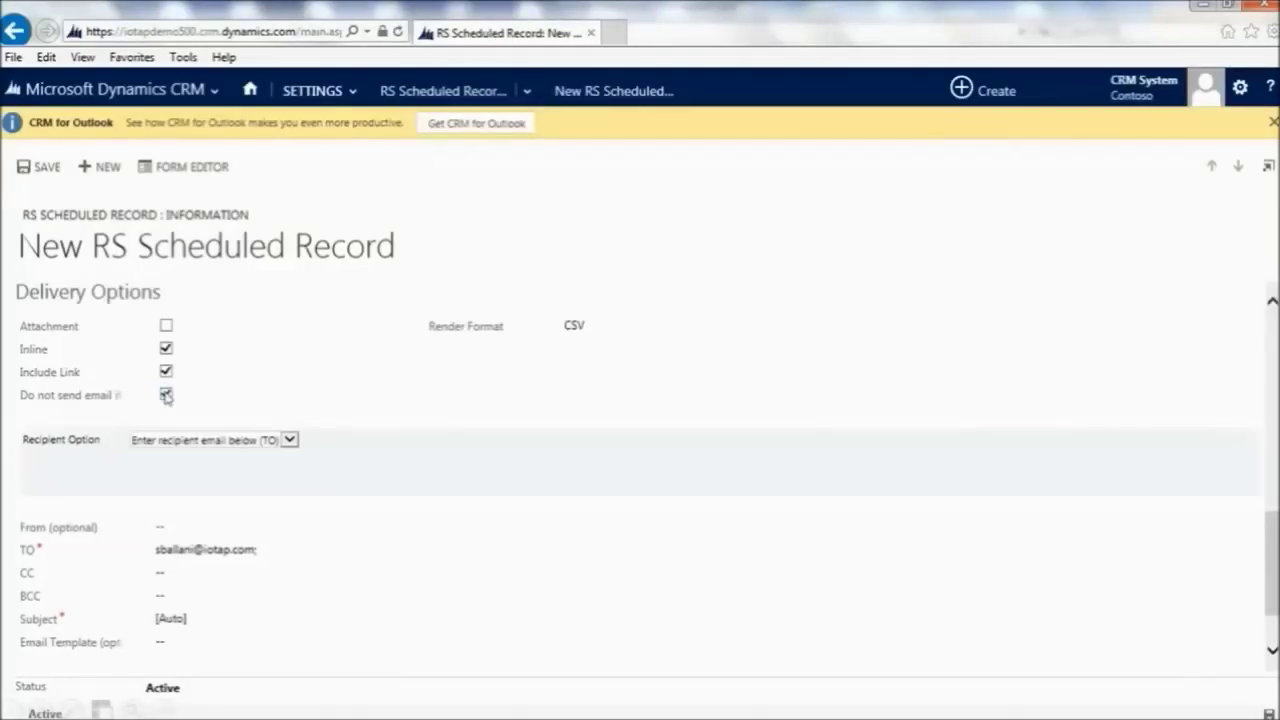
click(48, 172)
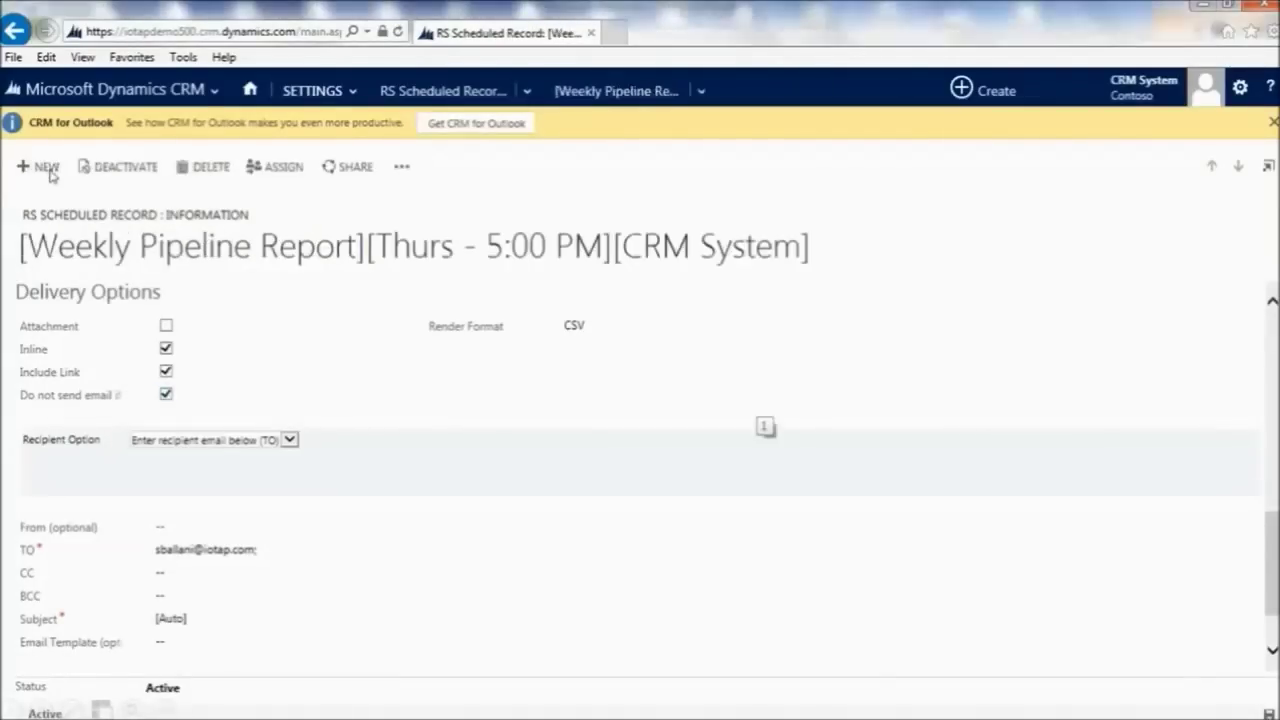
Switch to Outlook, open the emailed Weekly Pipeline Report and review its owner groups and revenue totals down to the end
click(1206, 8)
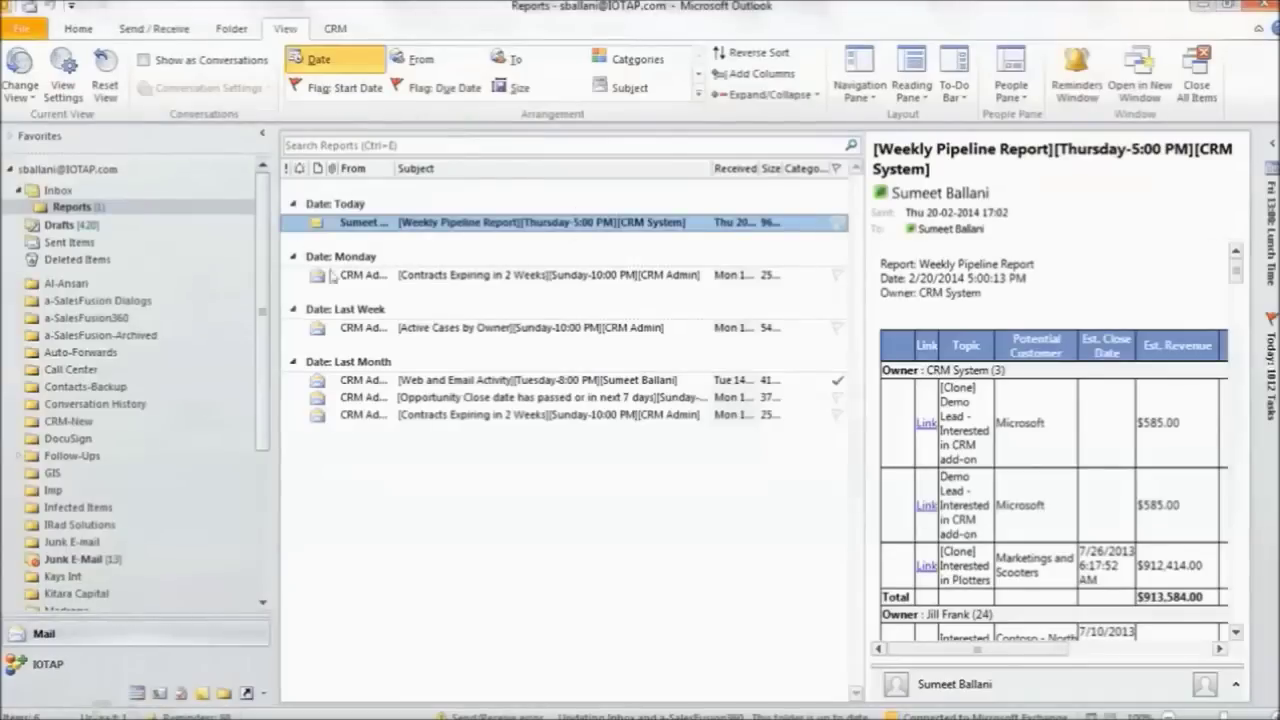
double_click(365, 225)
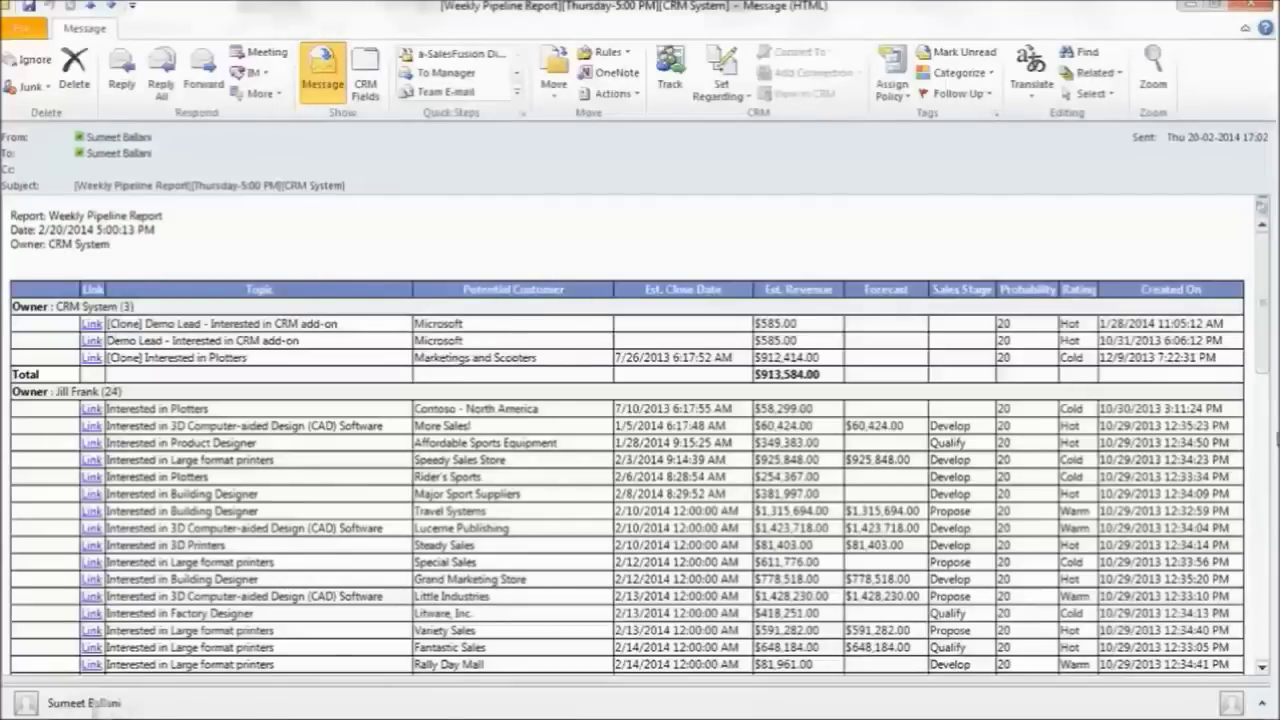
click(1262, 512)
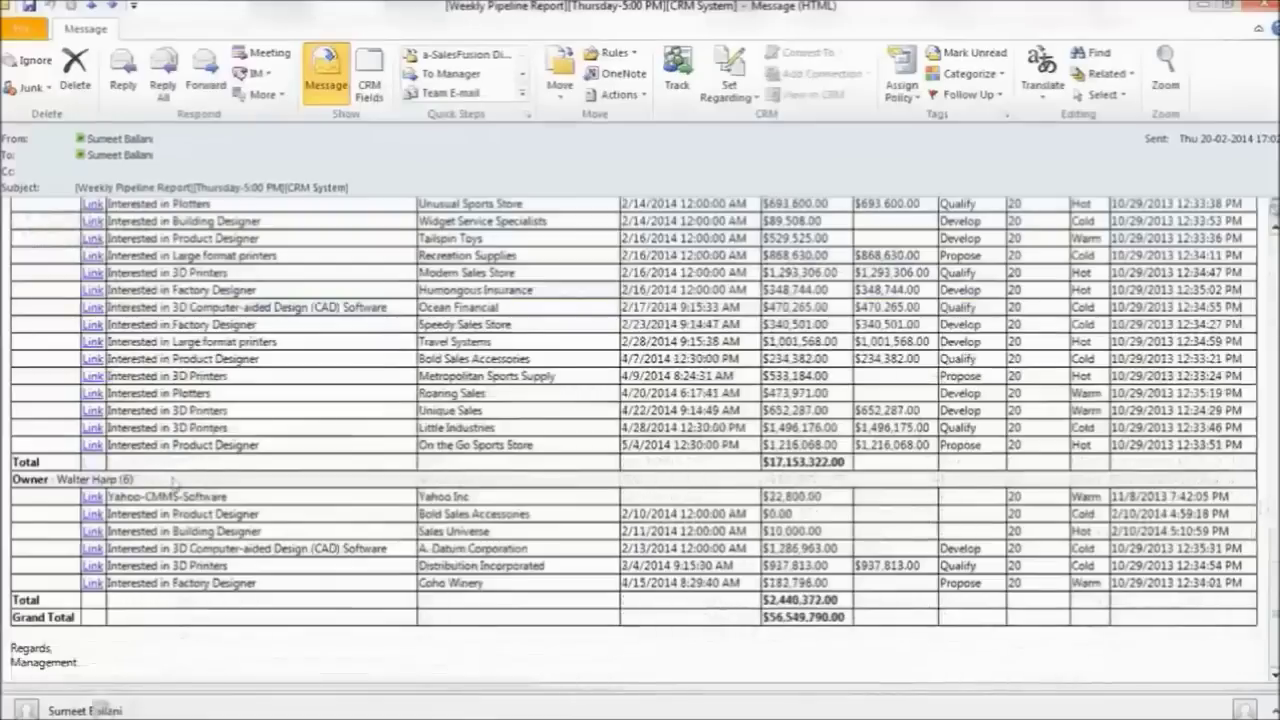